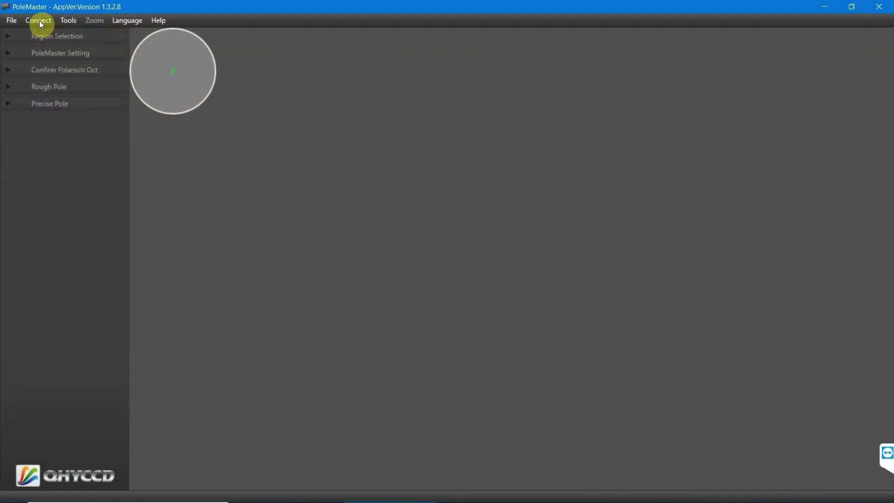
- Connect the PoleMaster camera, finish the exposure setup, and mark Polaris with the matching template
click(39, 21)
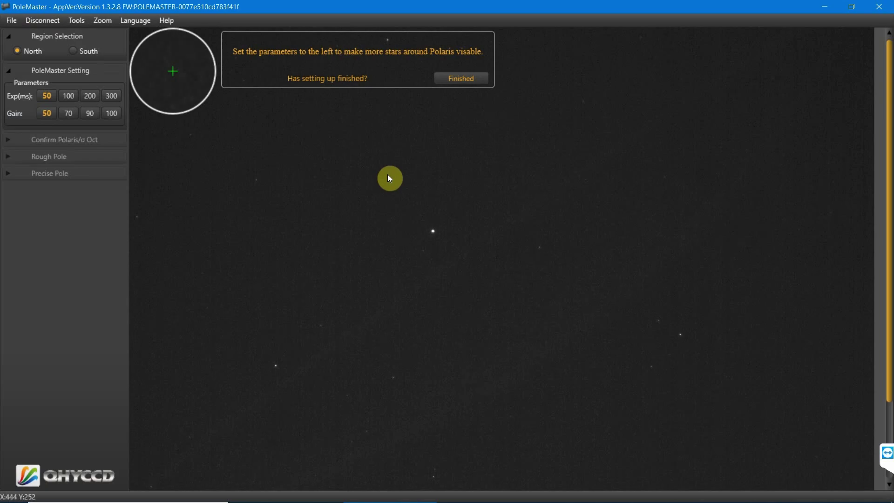
click(459, 79)
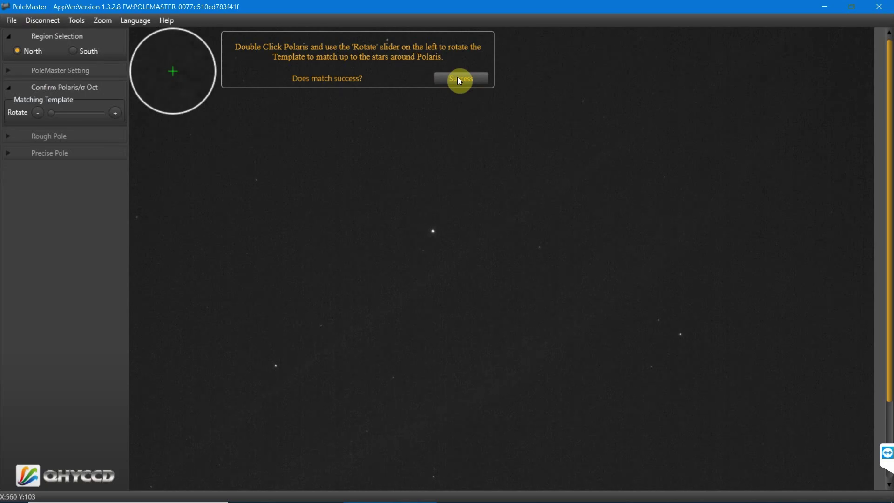
double_click(433, 232)
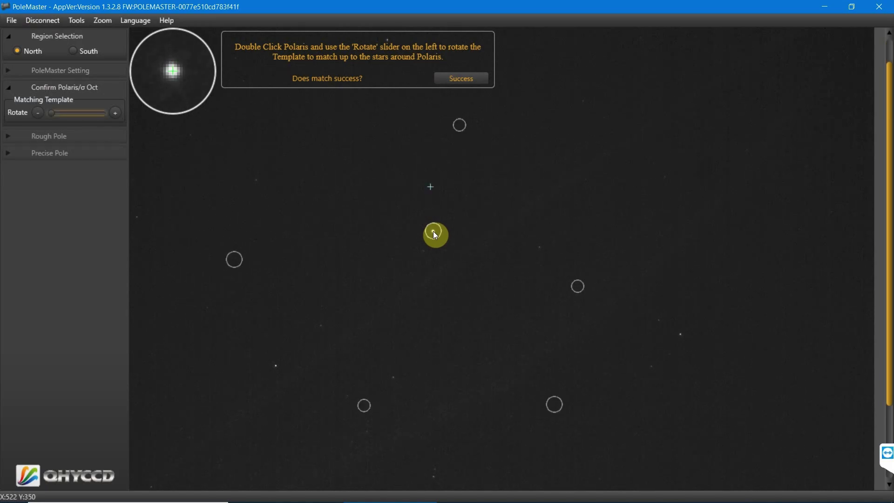
- Rotate the Polaris template until its circles line up with the surrounding stars
scroll(433, 231, down, 3)
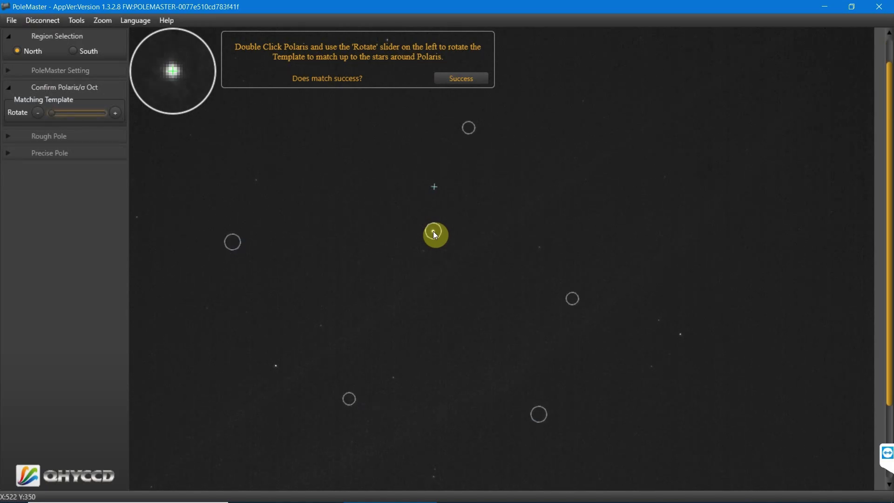
scroll(433, 231, down, 5)
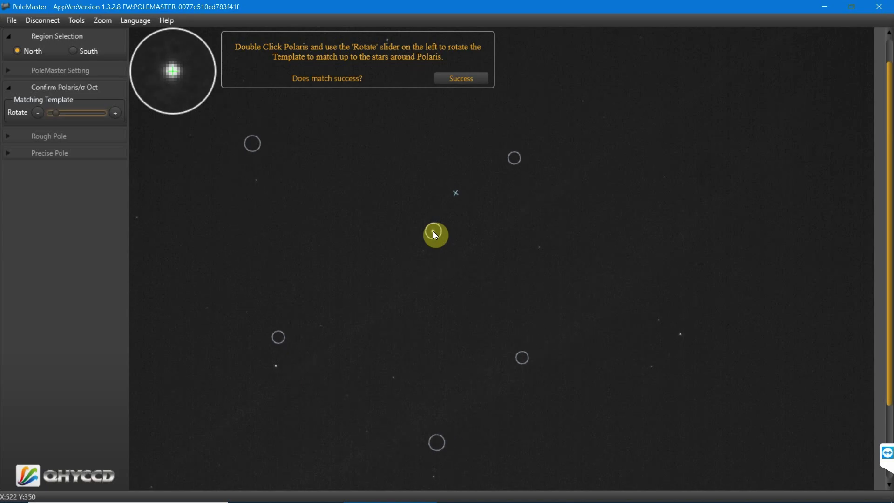
scroll(433, 231, down, 5)
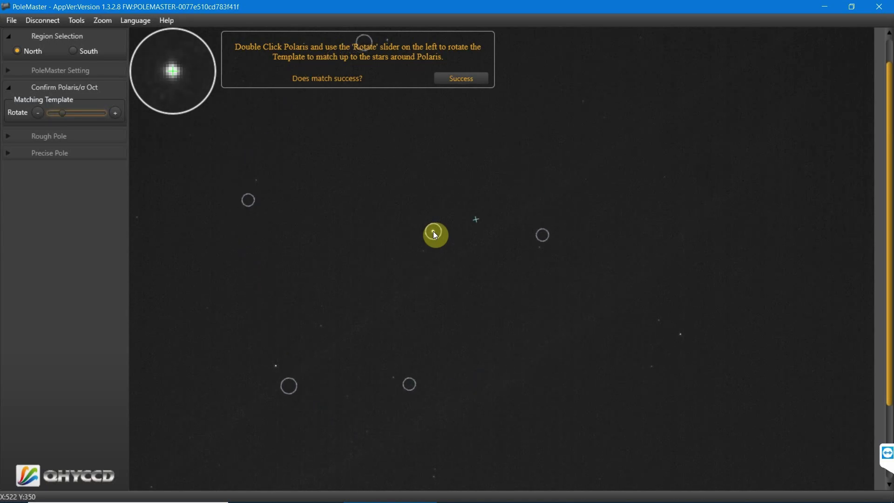
scroll(433, 231, down, 5)
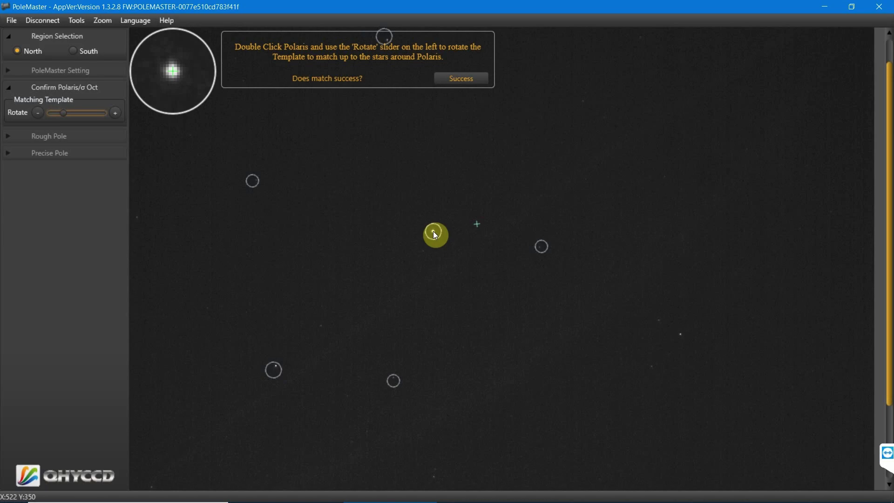
scroll(433, 231, down, 1)
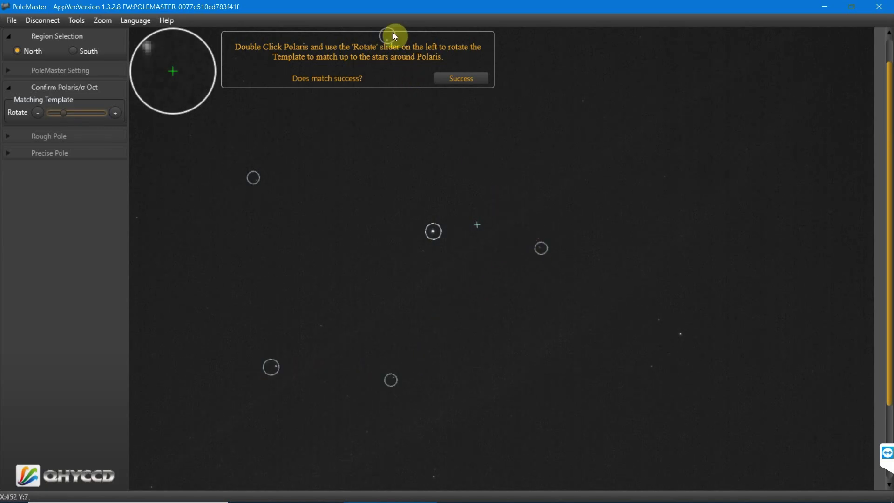
- Accept the Polaris match, decline the old axis centre, and mark the reference star at RA positions 1 and 2
click(468, 85)
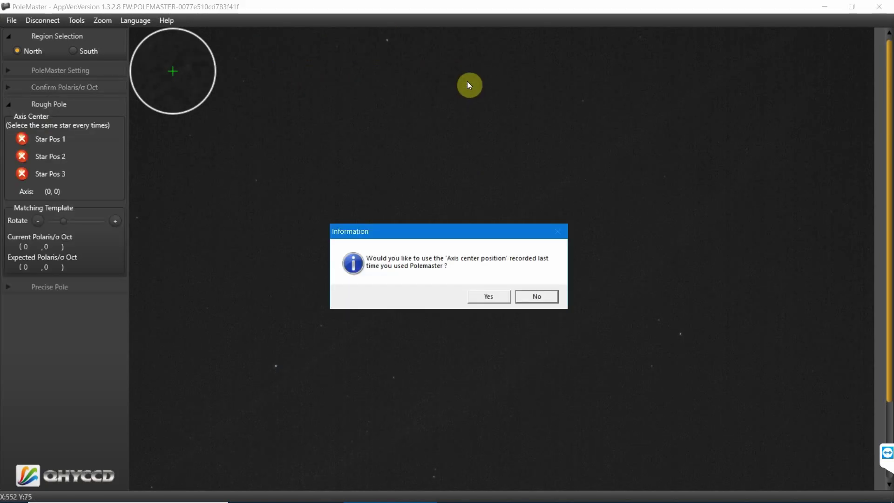
click(539, 303)
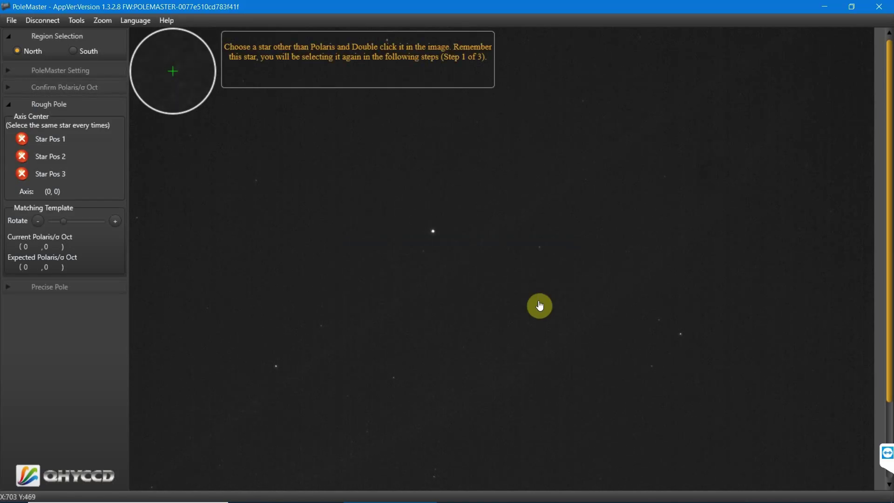
double_click(278, 371)
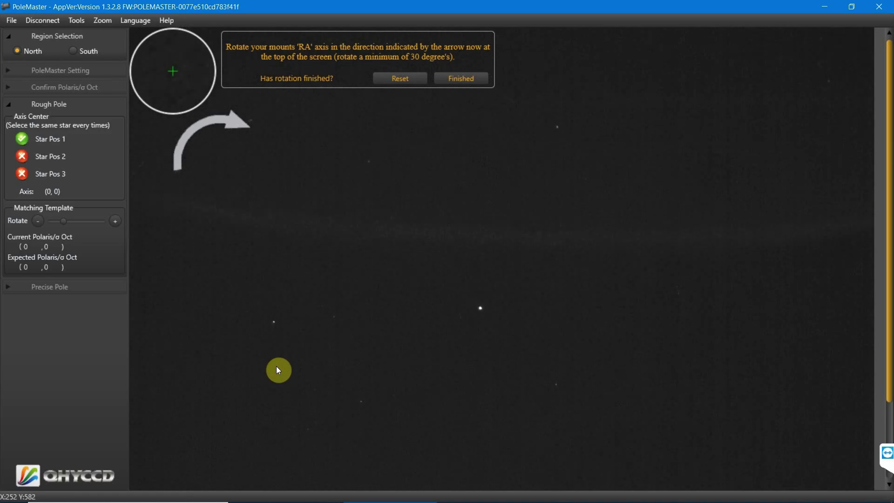
click(461, 79)
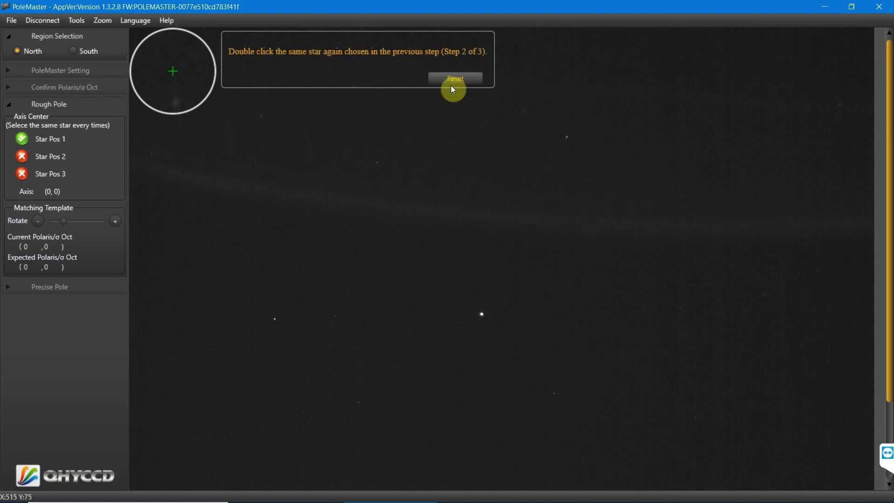
double_click(276, 323)
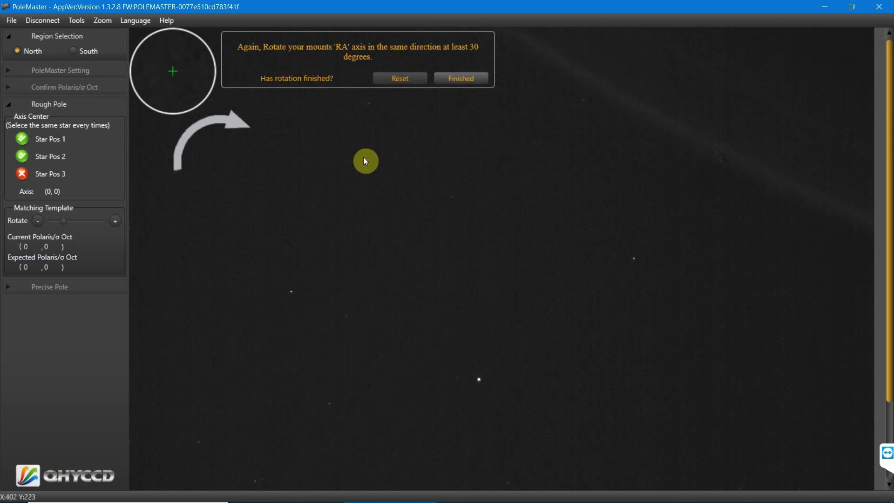
- Confirm the second RA rotation and mark the same reference star for step 3
click(462, 79)
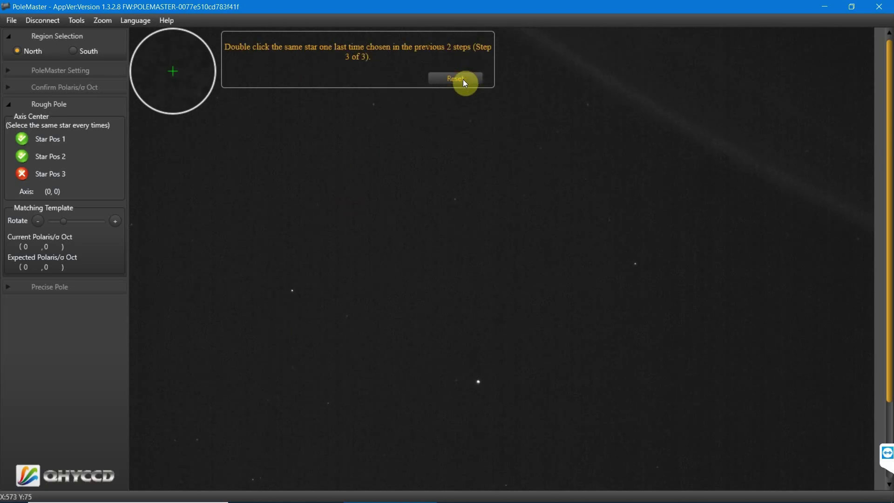
double_click(292, 295)
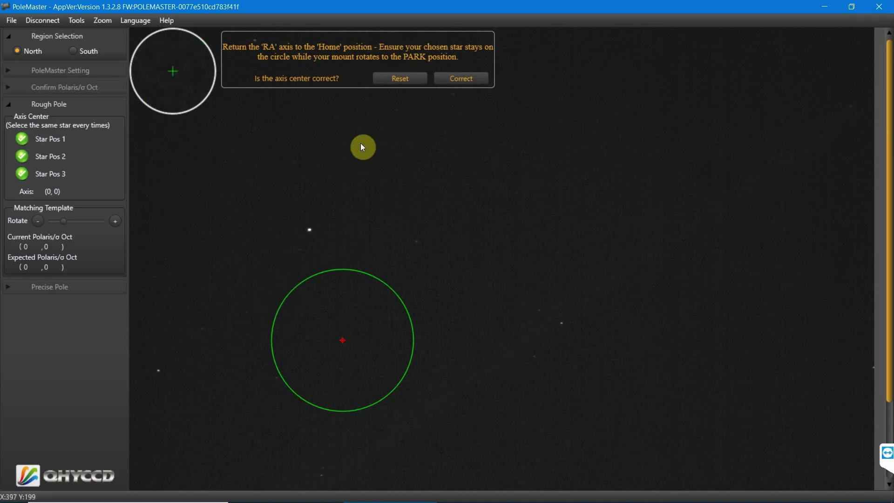
- Accept the computed axis centre, re-mark Polaris, and accept the Rough Pole template match
click(461, 82)
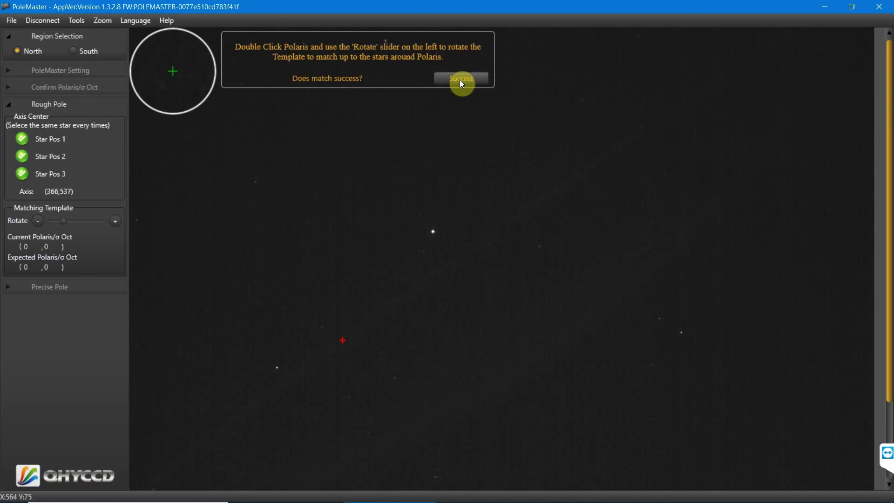
double_click(432, 230)
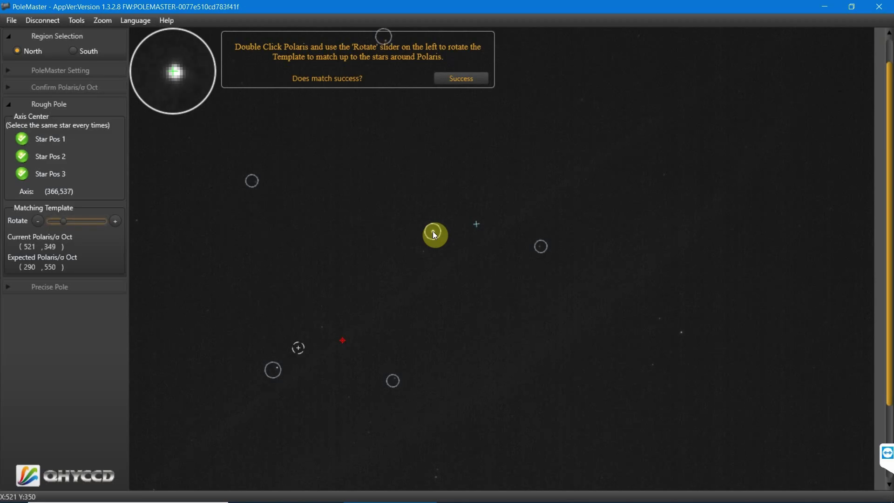
click(456, 79)
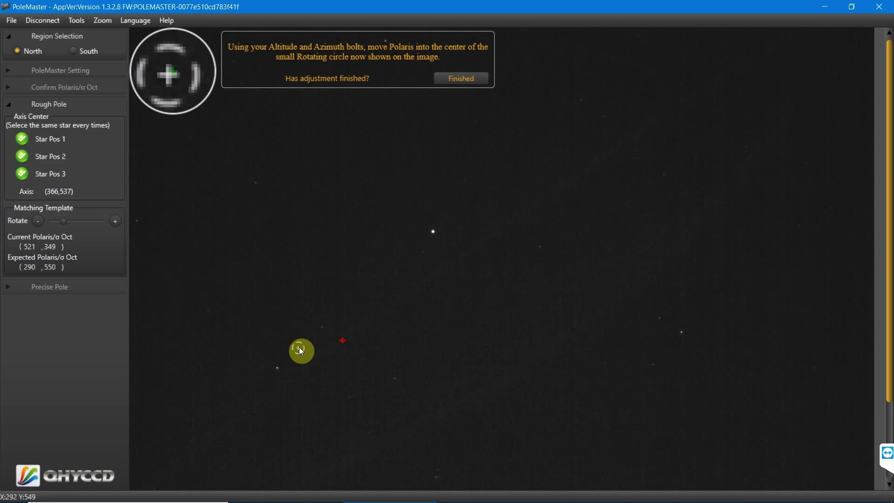
- Launch Windows Magnifier by searching 'mag' from Start, zooming the screen to 200%
click(18, 493)
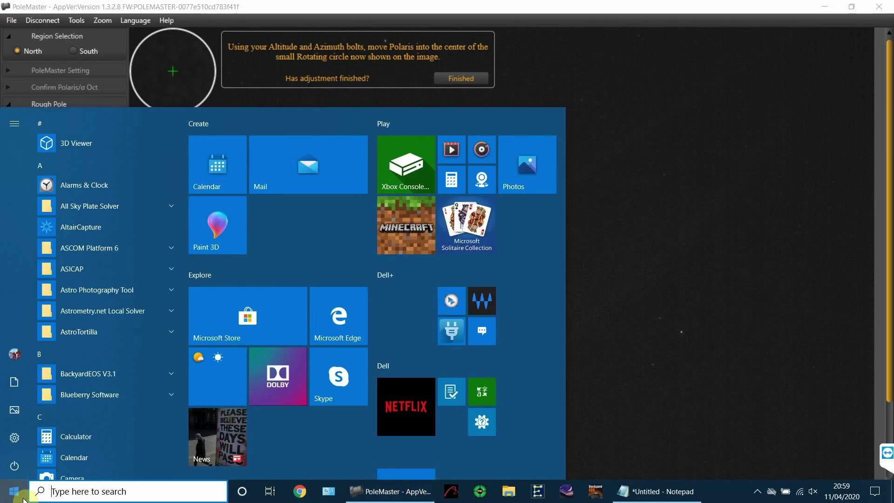
text(mag)
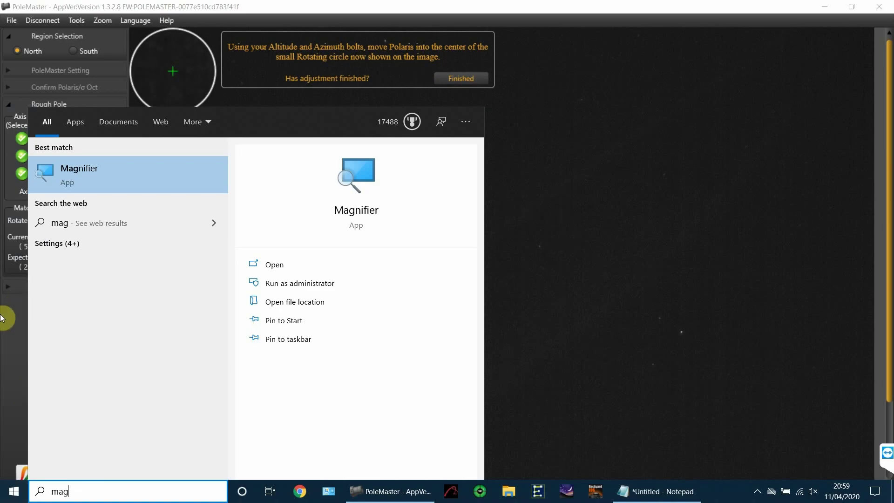
click(113, 171)
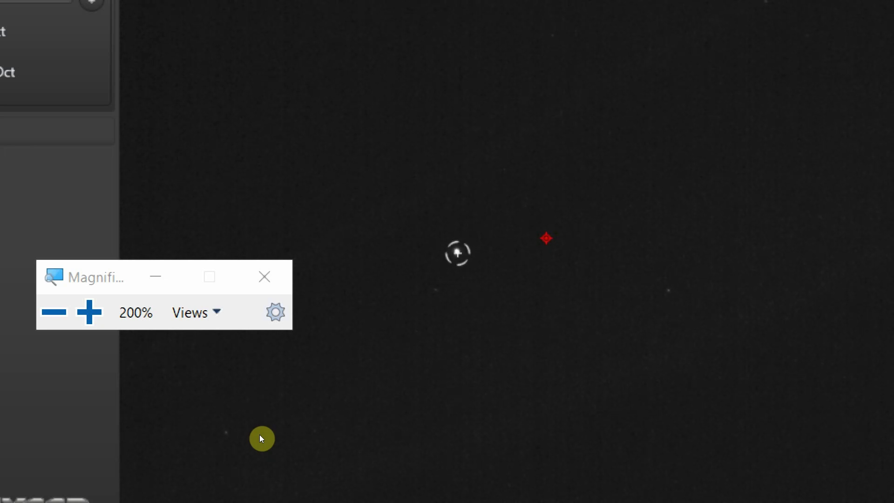
- Reset zoom to 100%, finish the bolt adjustment, re-mark Polaris and confirm the match
click(39, 343)
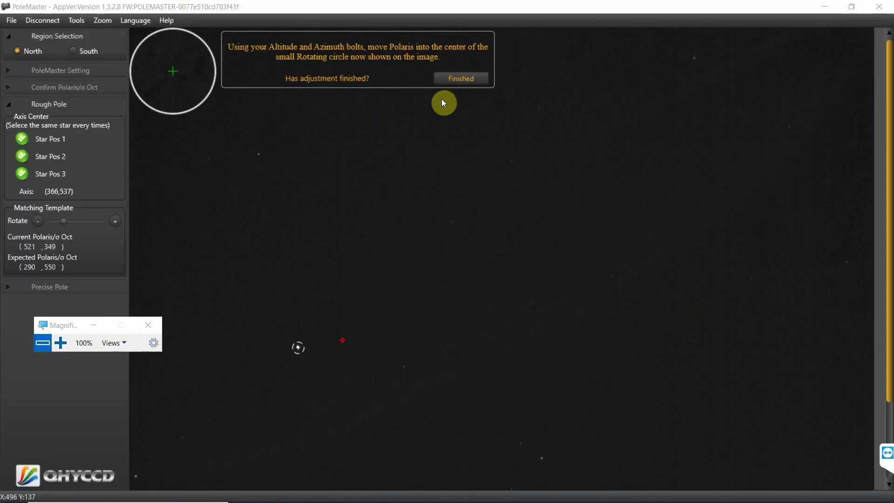
click(449, 80)
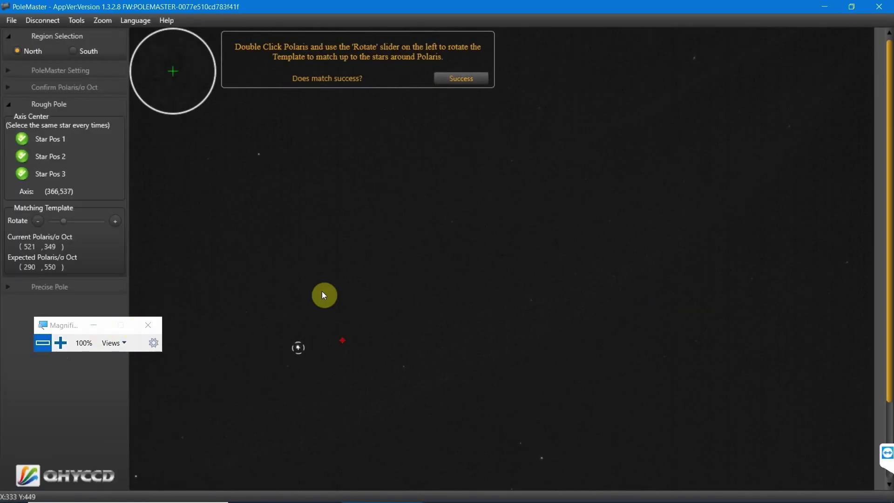
double_click(299, 352)
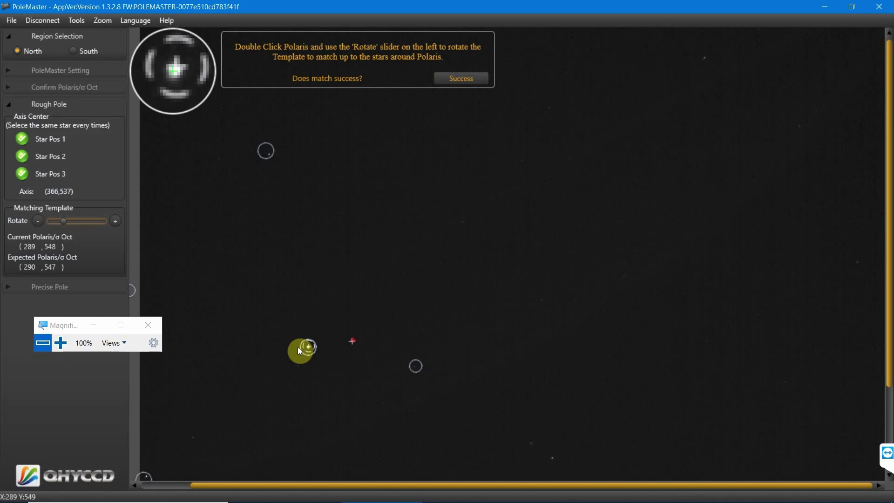
drag(214, 487, 234, 487)
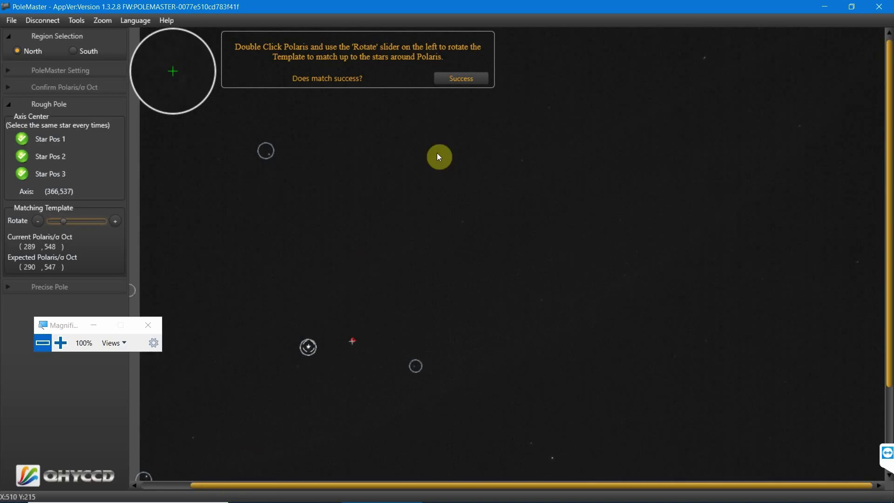
click(466, 80)
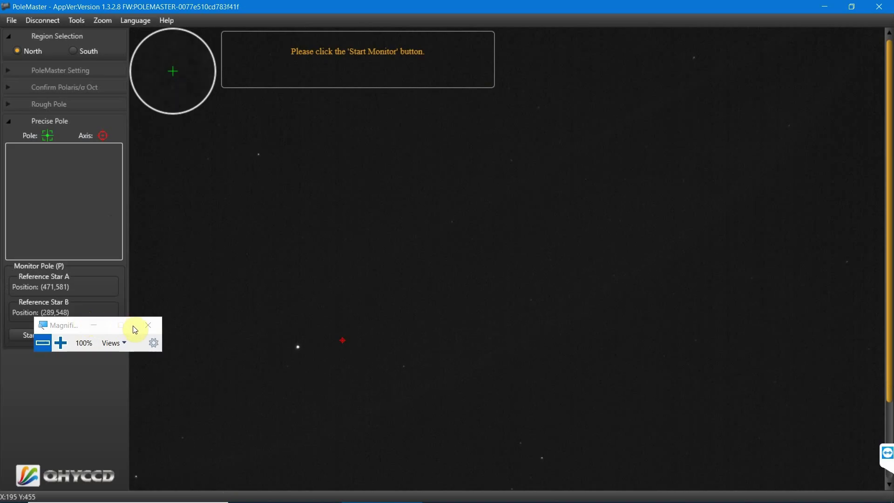
- Start pole monitoring with Magnifier hidden, then restore Magnifier at 200% to check alignment
click(96, 325)
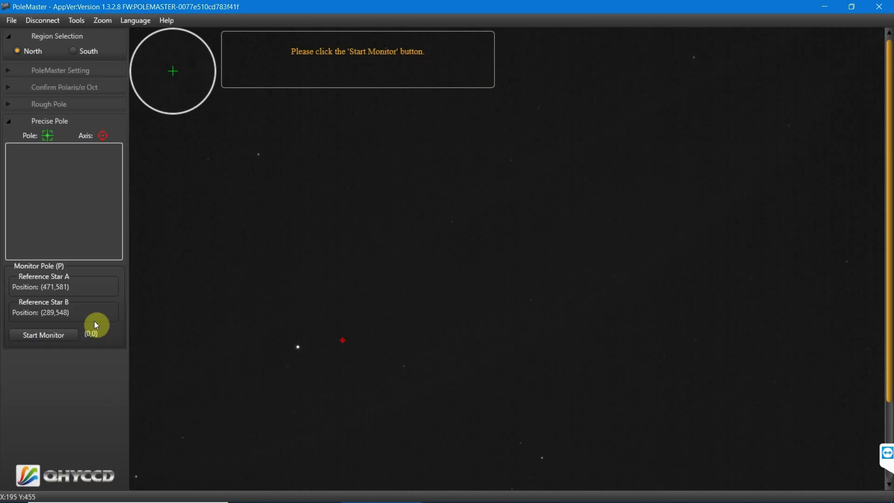
click(46, 337)
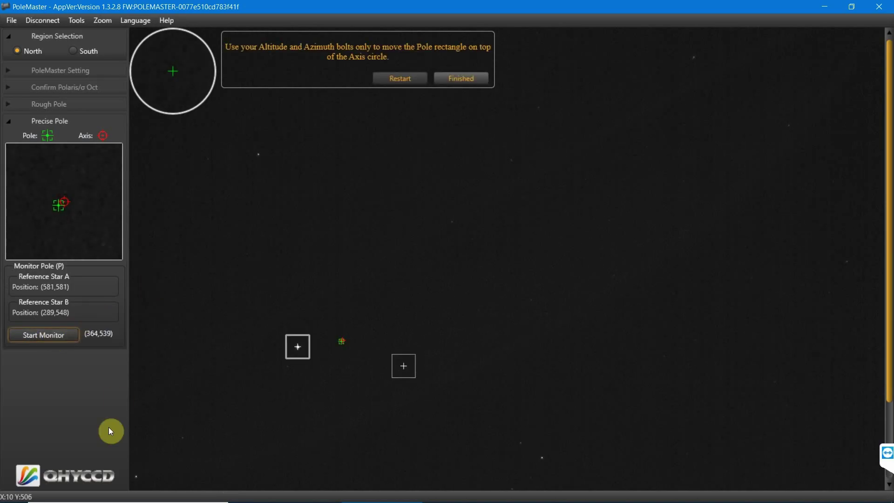
mouse_move(180, 496)
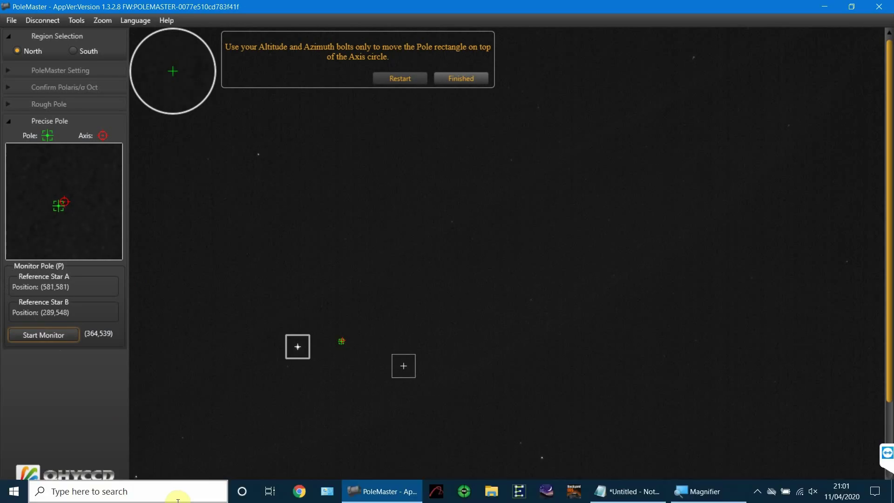
click(703, 491)
click(376, 355)
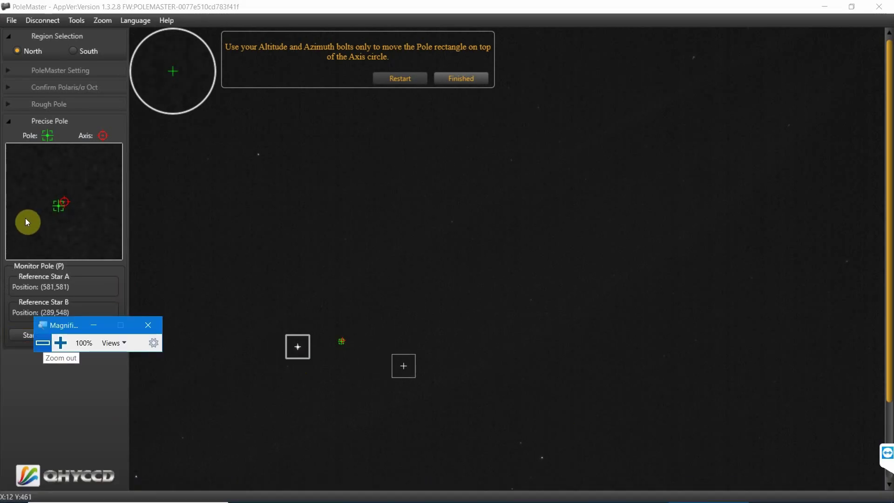
click(61, 343)
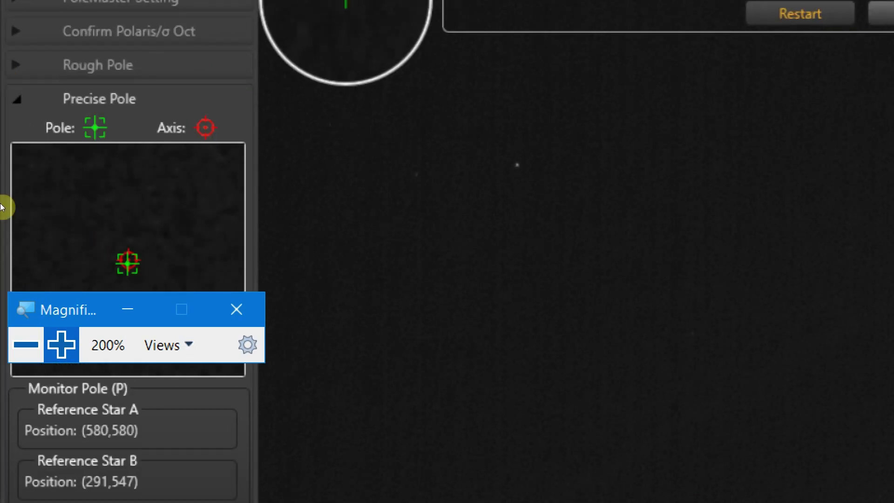
- Return the zoom to 100% and report the precise alignment as finished
click(18, 250)
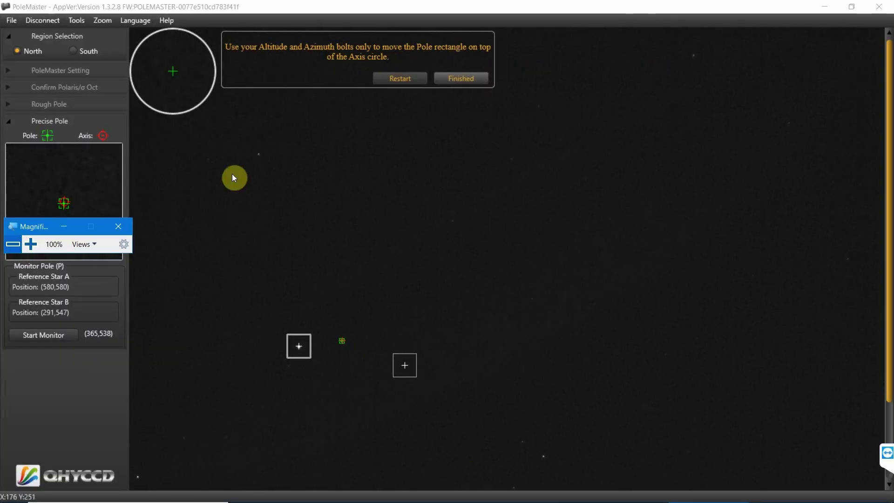
click(462, 78)
mouse_move(448, 500)
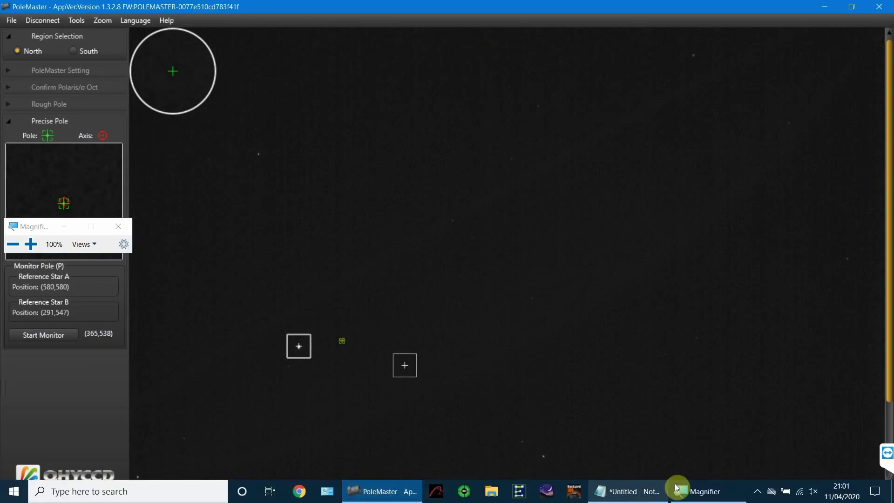